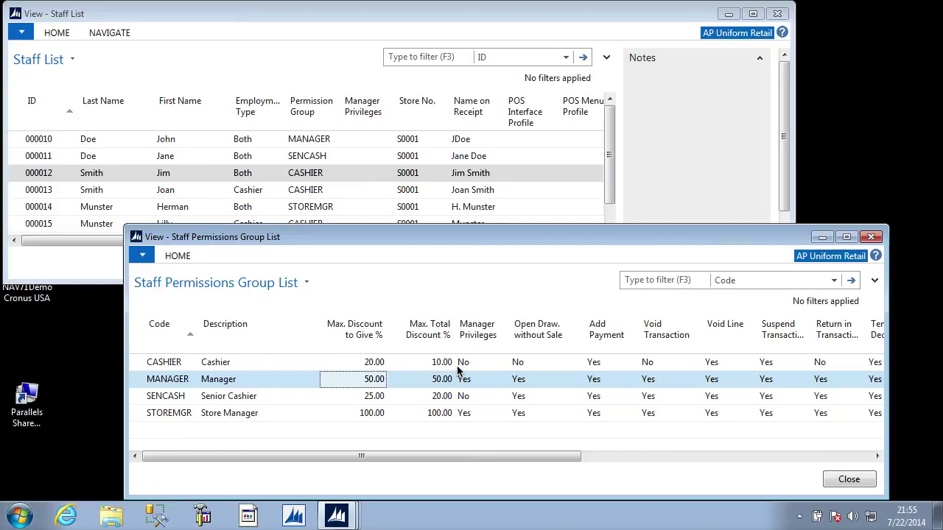
Bring the Staff List window back to the front.
click(322, 39)
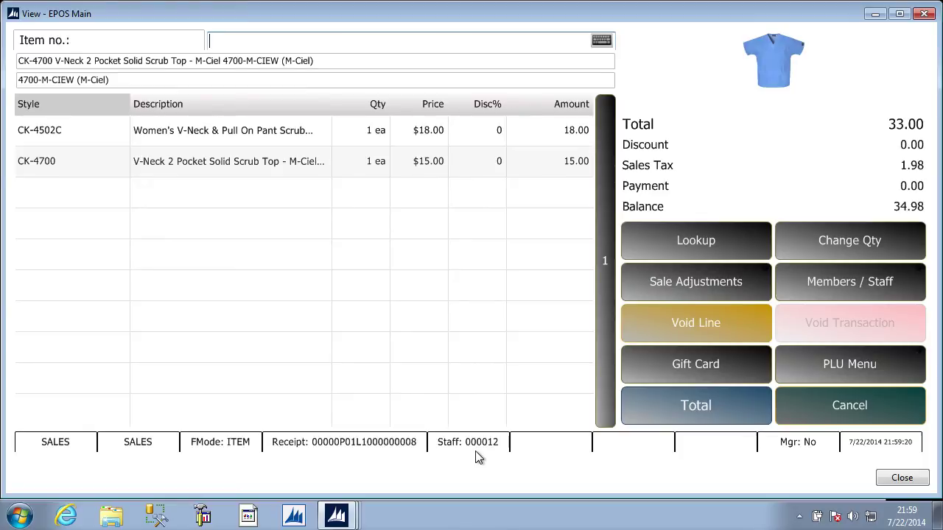
Try a 25% line discount on the CK-4502C scrub set and dismiss the maximum-discount warning.
click(248, 131)
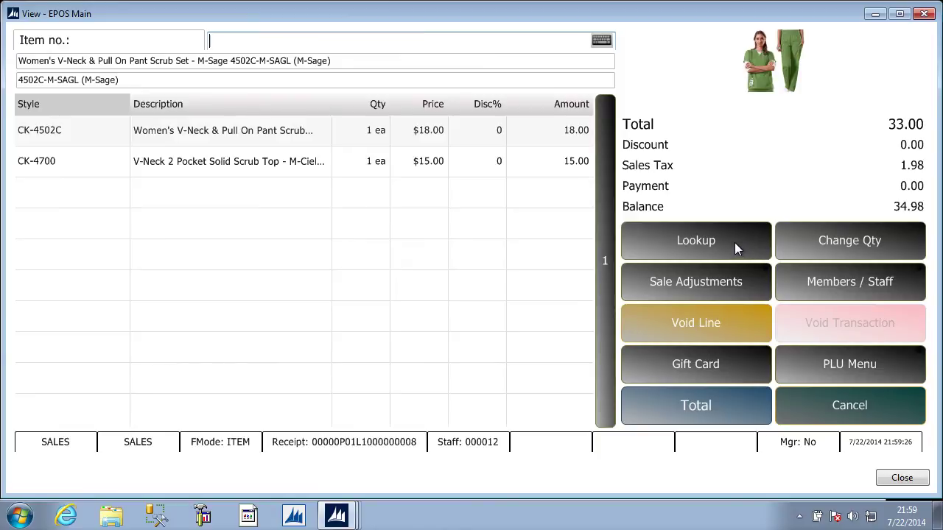
click(725, 280)
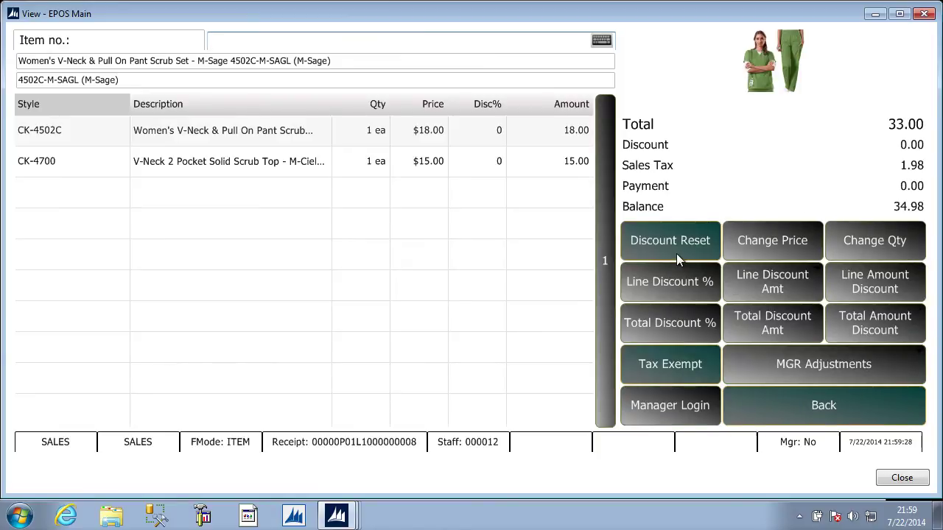
click(674, 279)
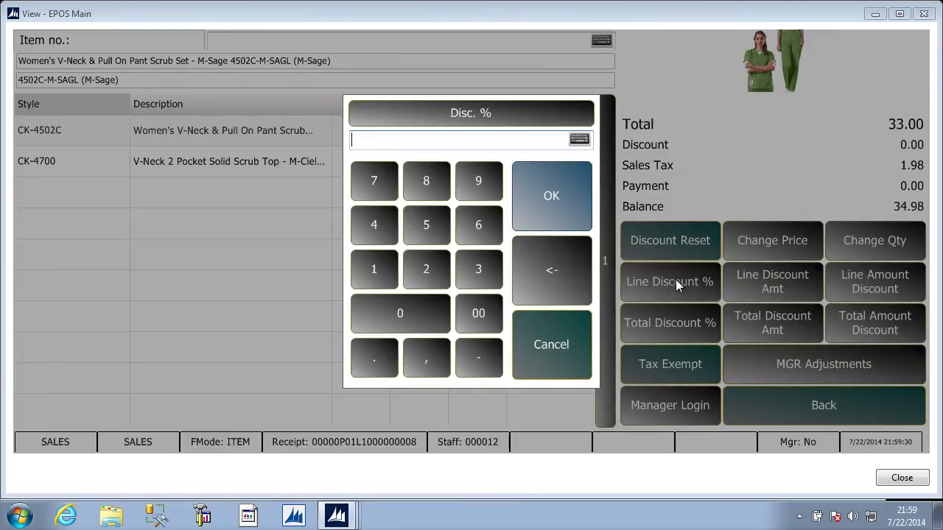
text(25)
key(Return)
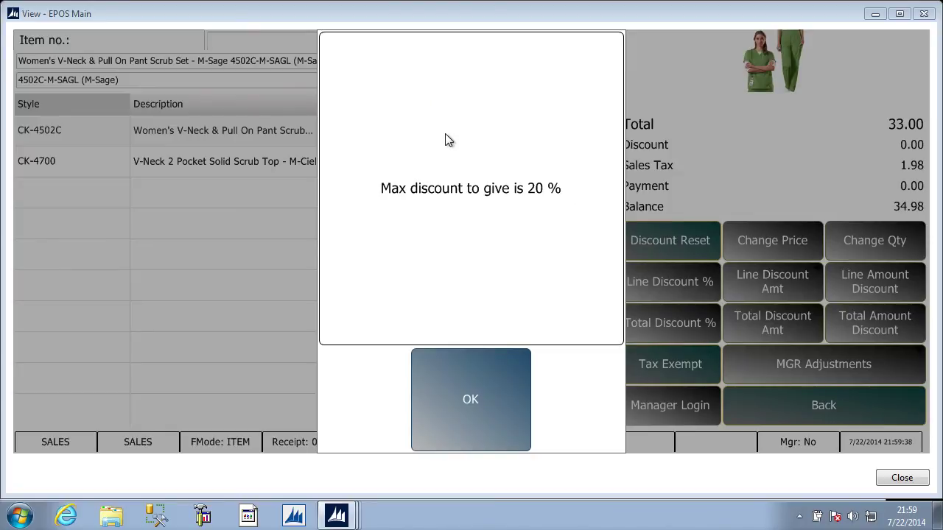
click(454, 385)
Apply a 20% line discount to the scrub set instead, then select the CK-4700 scrub top line.
click(649, 283)
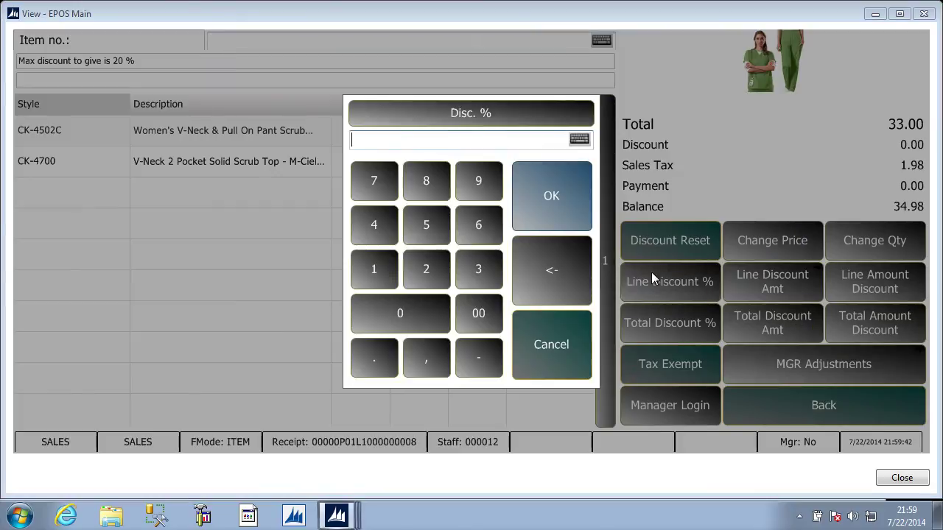
text(20)
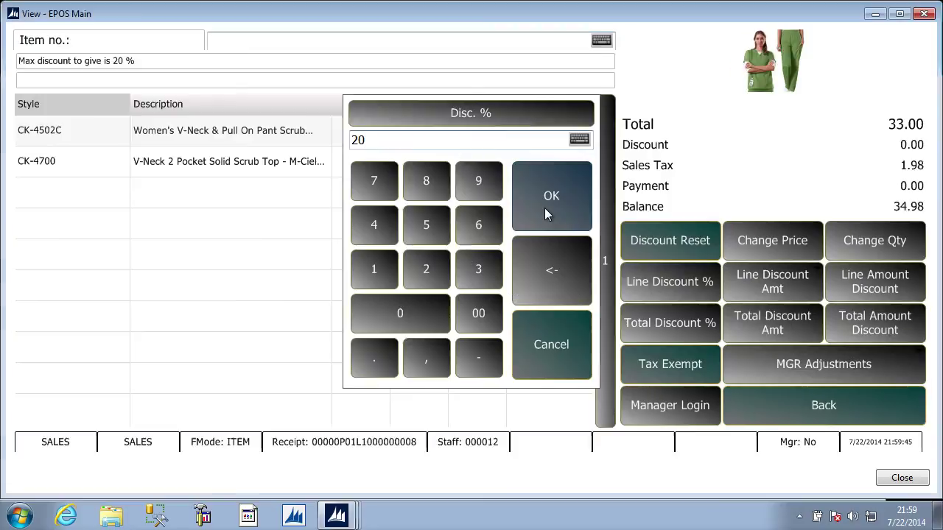
click(544, 208)
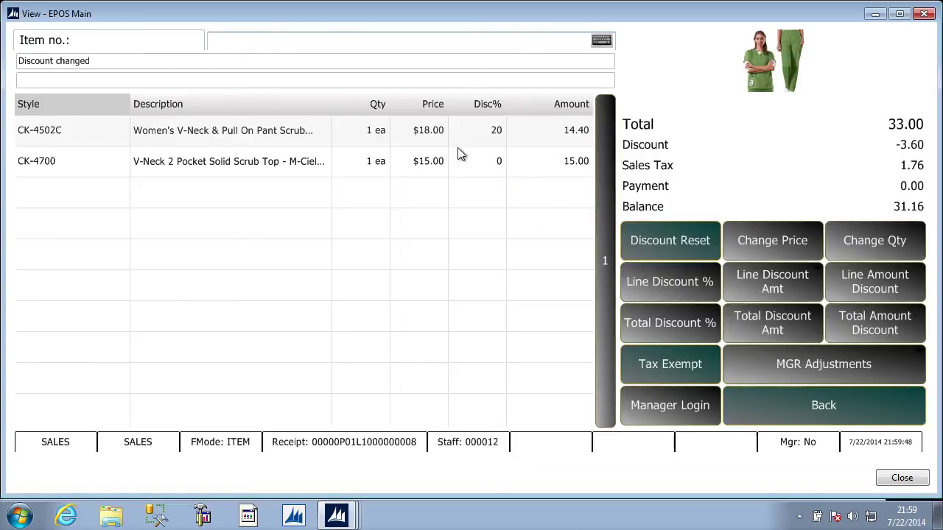
click(267, 164)
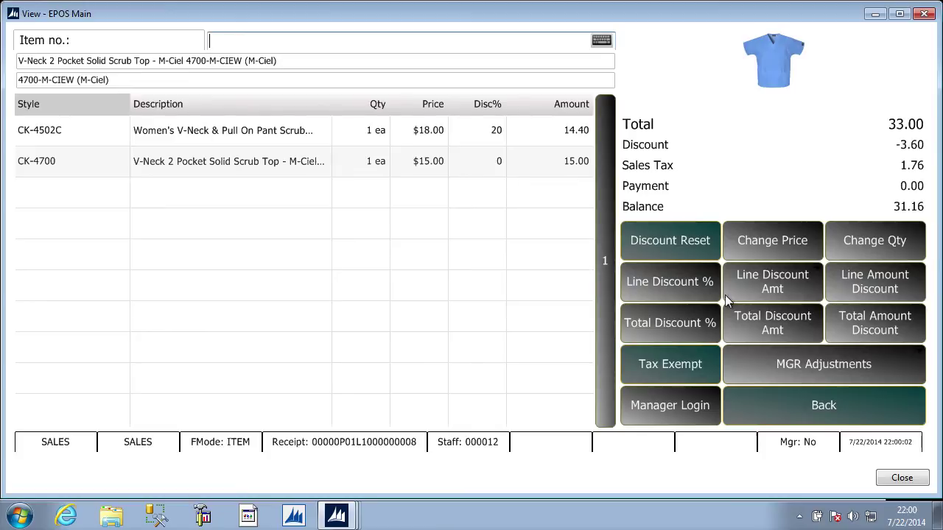
Log in for a manager override using the manager's staff ID.
click(672, 407)
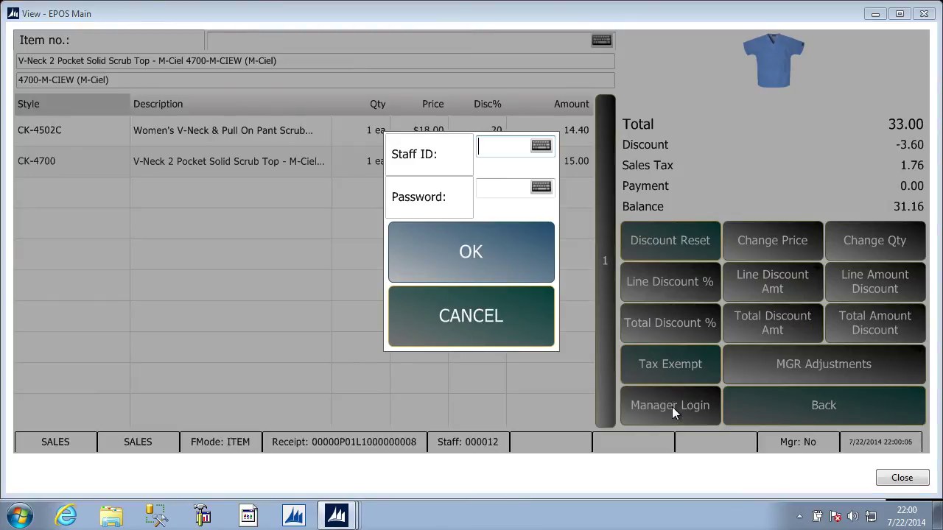
text(000010)
key(Return)
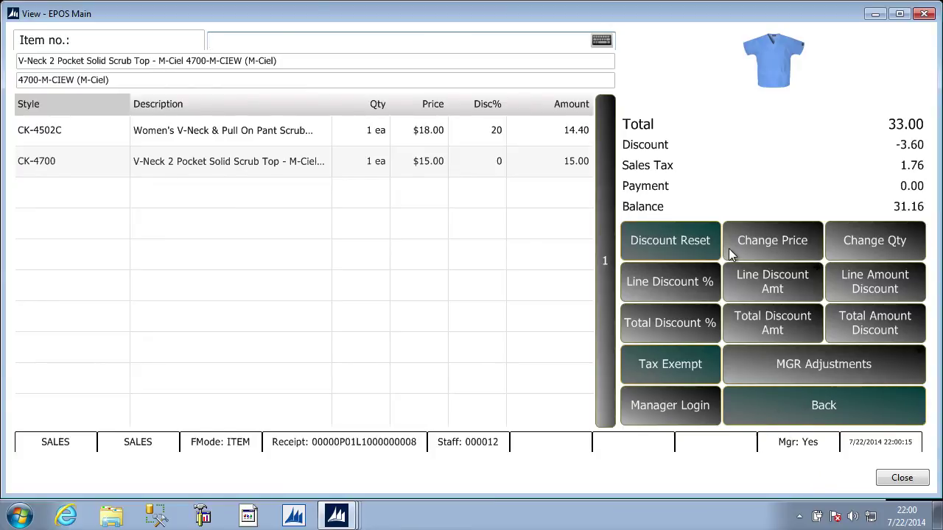
Apply a 25% line discount to the CK-4700 scrub top.
click(681, 280)
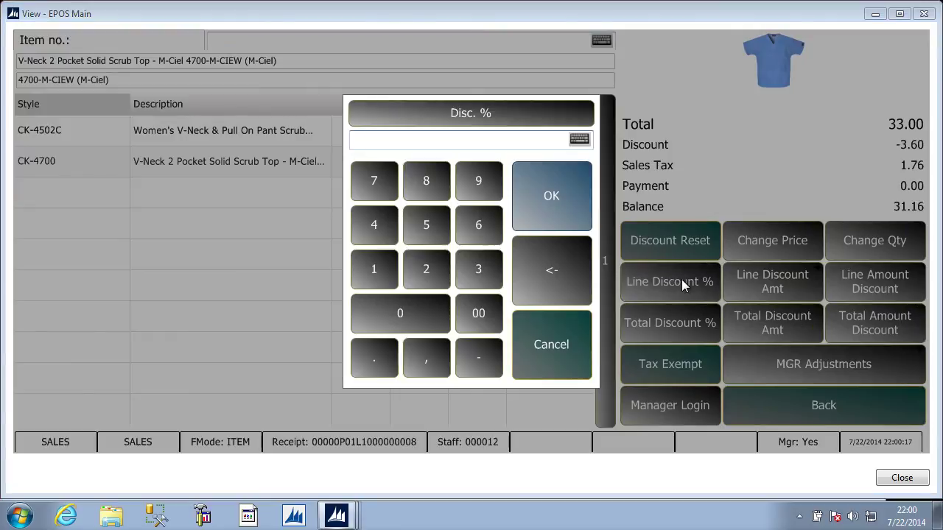
text(25)
key(Return)
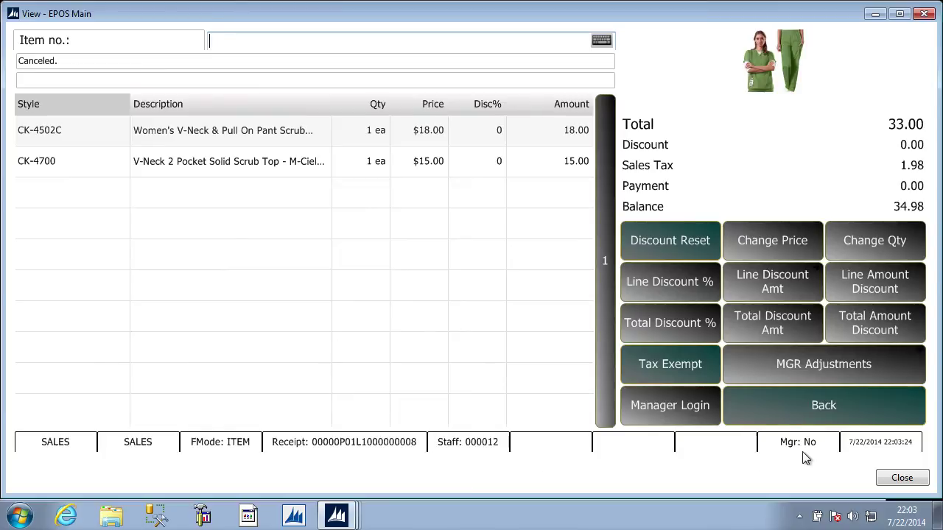
Try a 15% total discount on the sale and dismiss the maximum total discount warning.
click(670, 324)
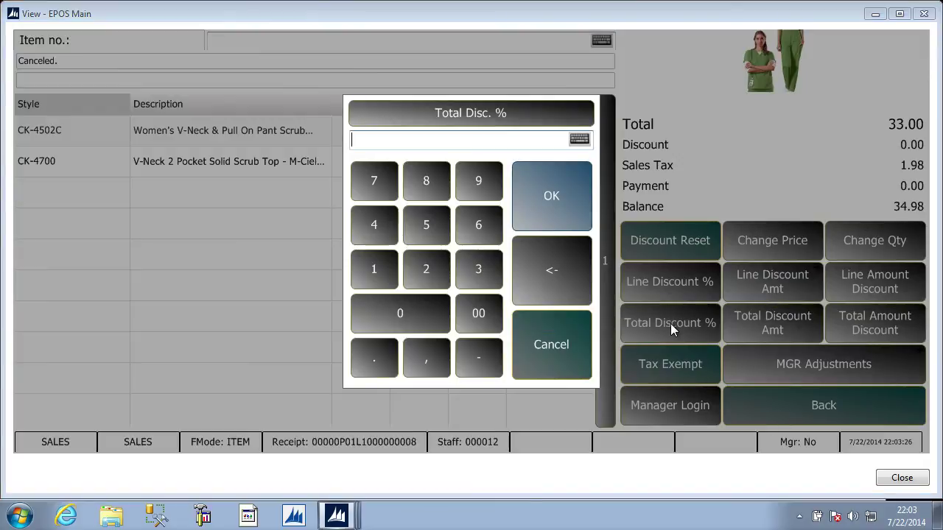
text(15)
click(561, 196)
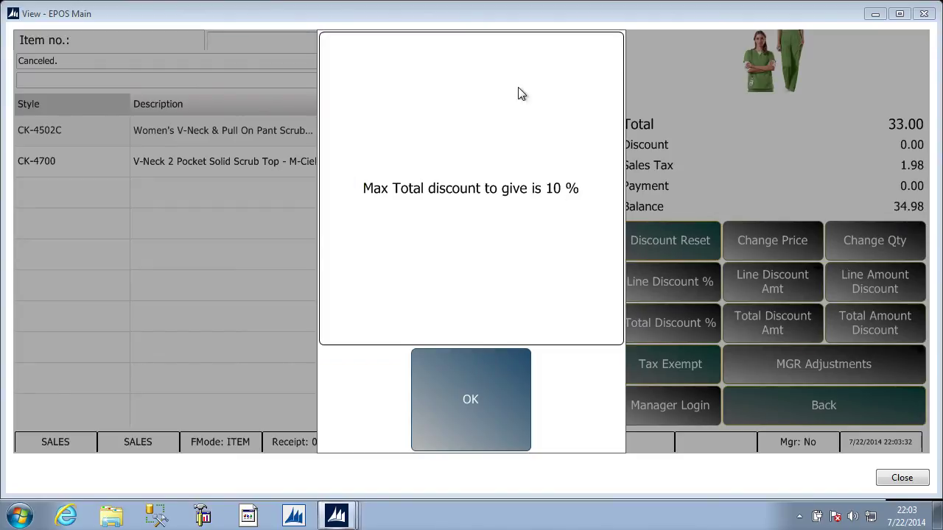
click(468, 395)
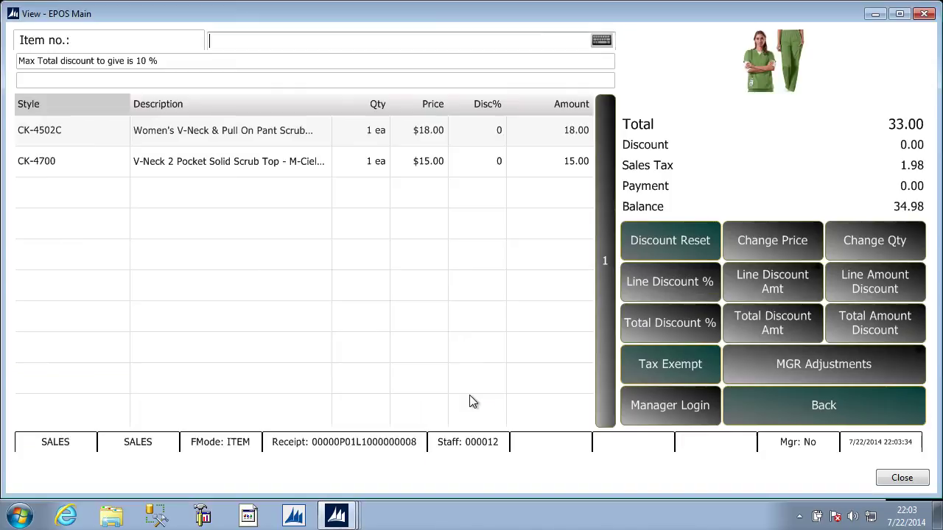
Log in with manager credentials and apply the 15% total discount to the sale.
click(653, 405)
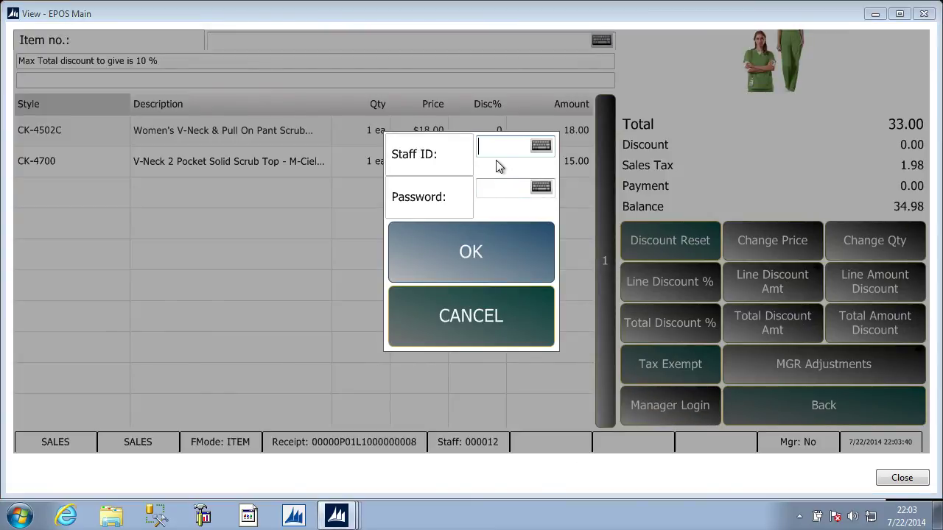
text(000010)
key(Tab)
click(495, 224)
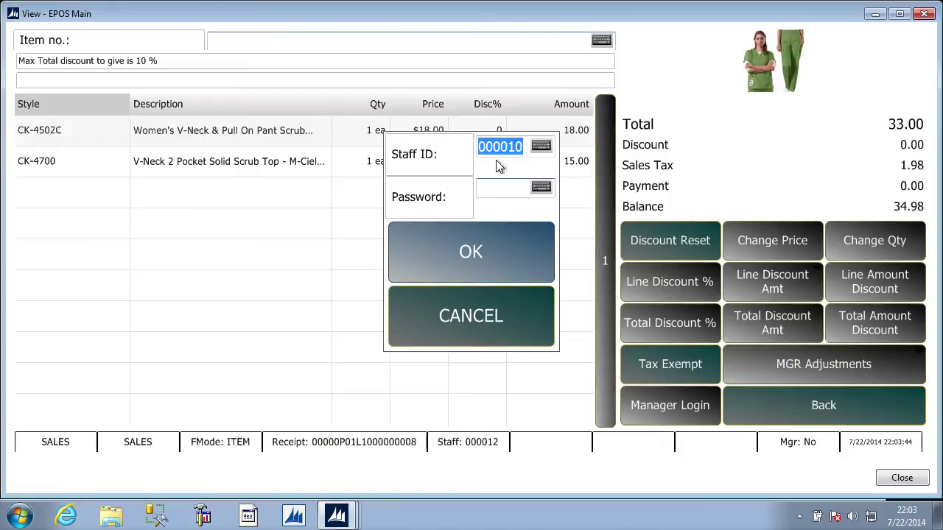
click(654, 320)
text(15)
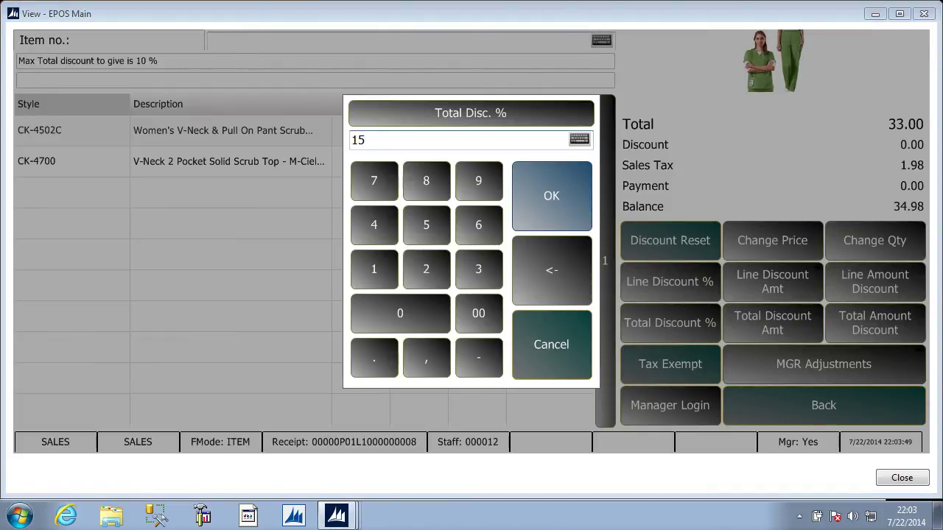
key(Return)
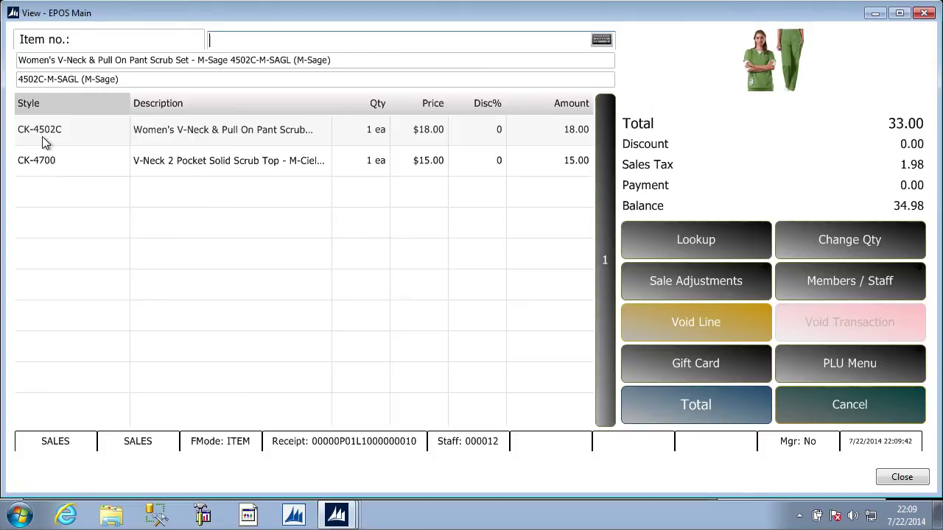
Apply a 10% line discount to the CK-4502C scrub set line.
click(675, 279)
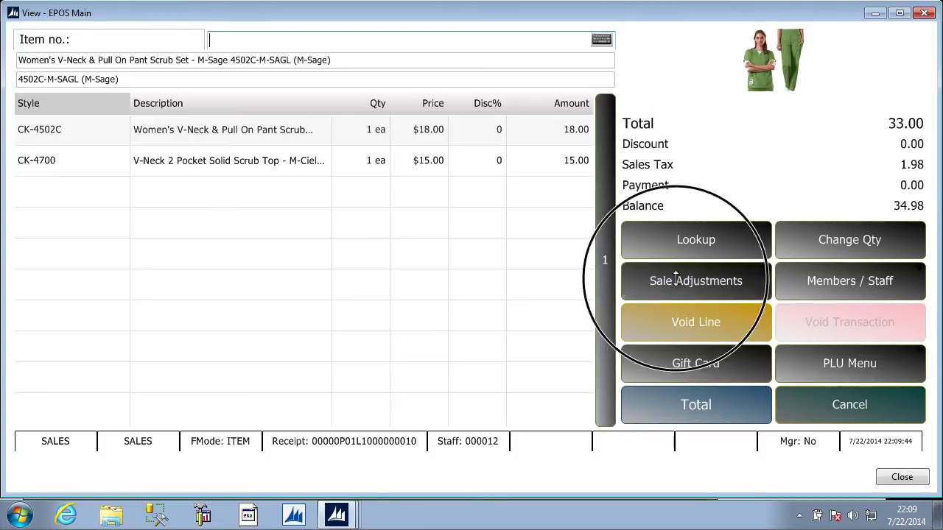
click(668, 288)
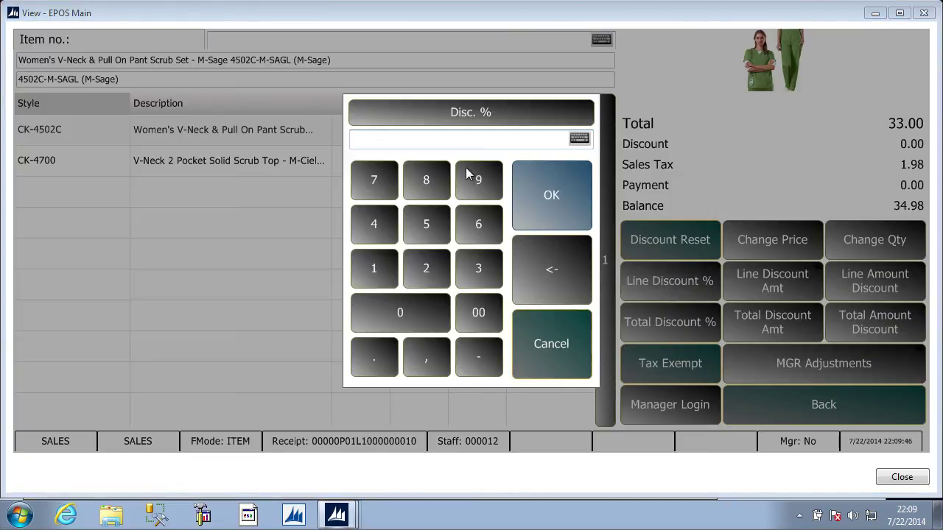
click(391, 270)
click(407, 316)
click(556, 193)
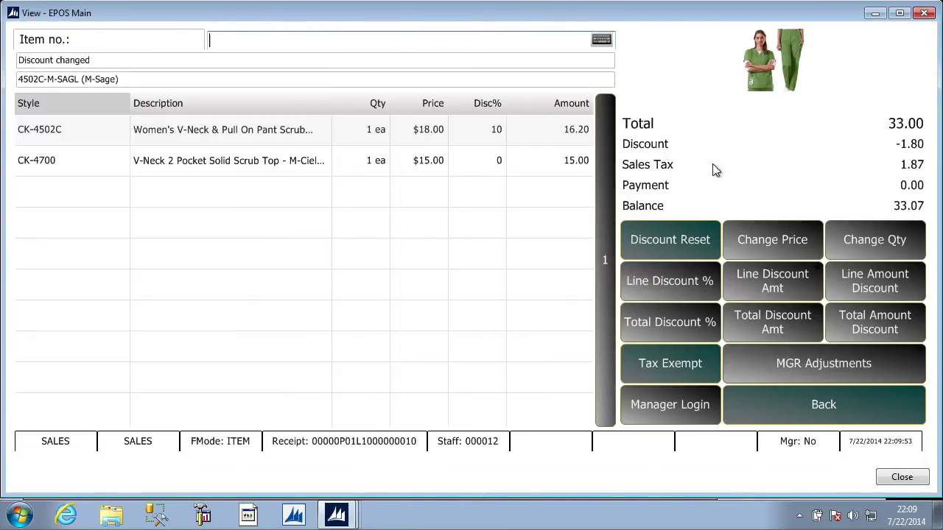
Reset the sale's discounts, confirming removal of the line discount.
click(657, 234)
click(391, 322)
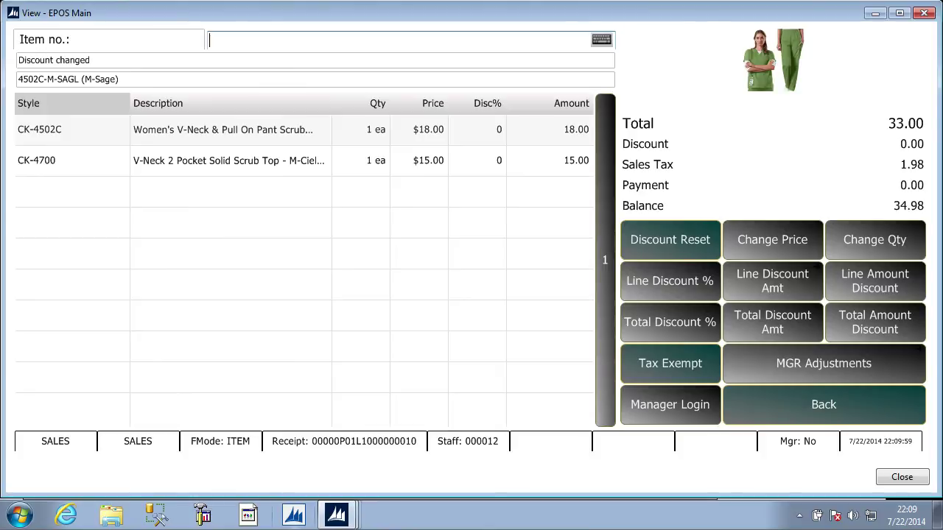
mouse_move(338, 514)
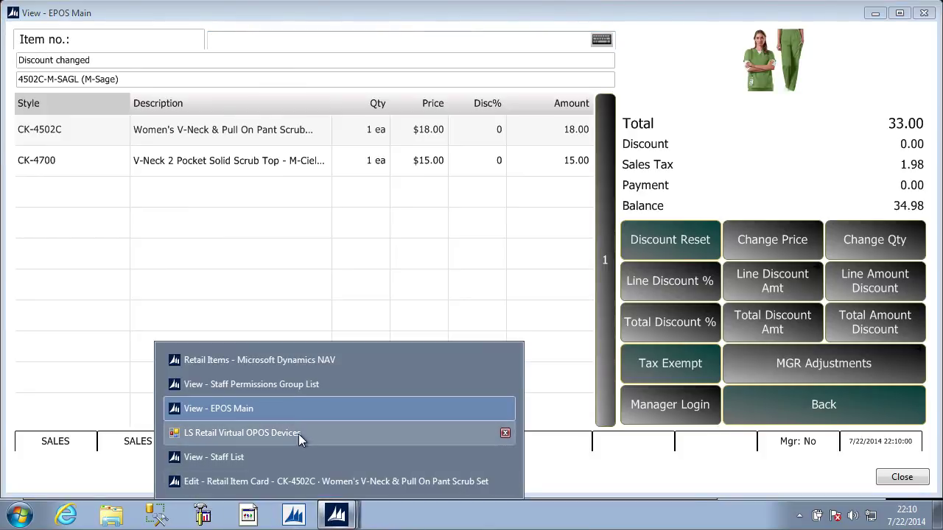
Enable No Discount Allowed on the CK-4502C retail item card, then begin a line discount % on it.
click(274, 479)
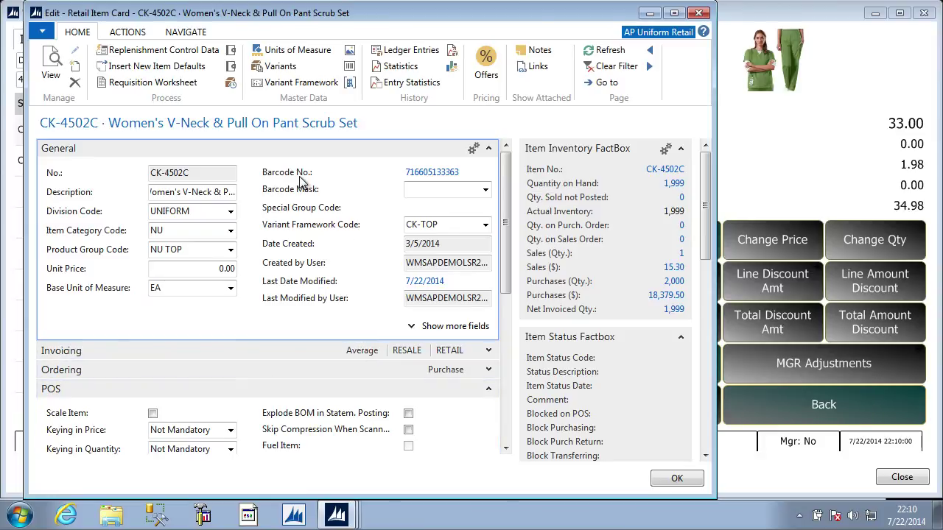
click(506, 447)
drag(507, 450, 509, 453)
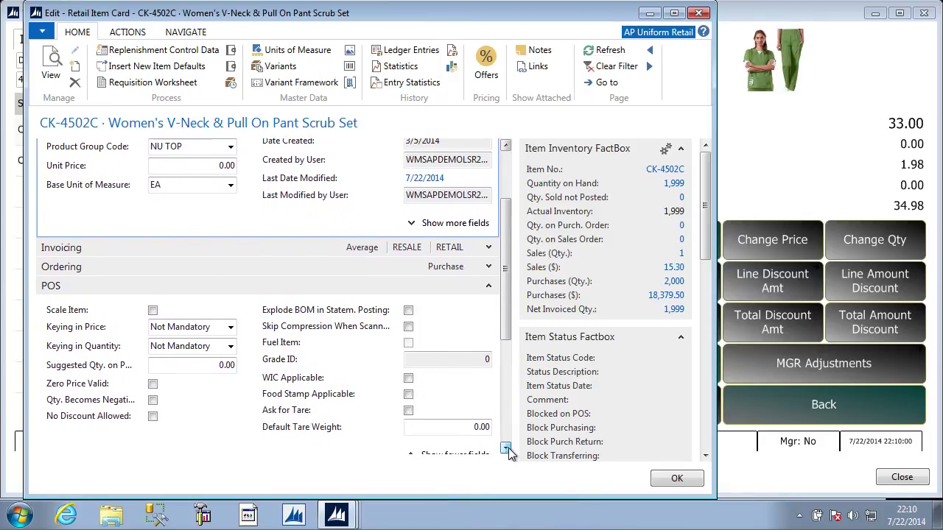
click(152, 416)
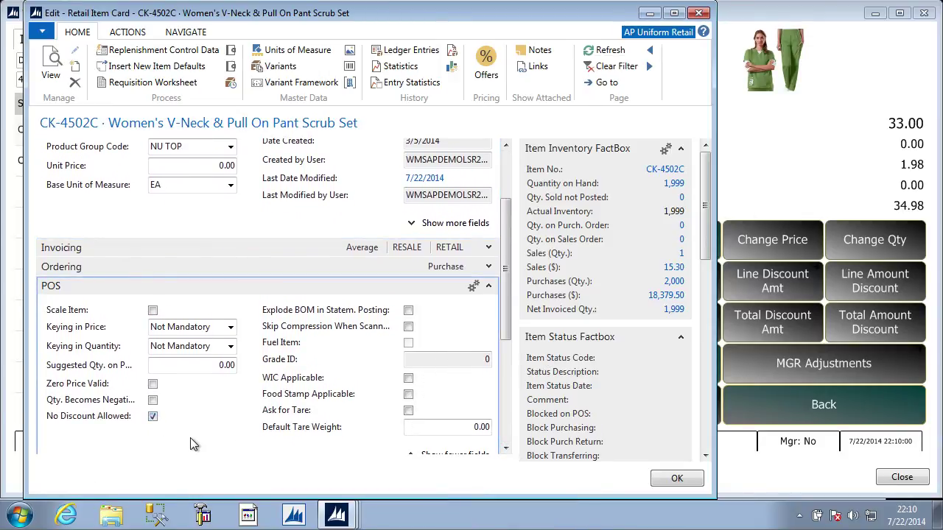
click(677, 479)
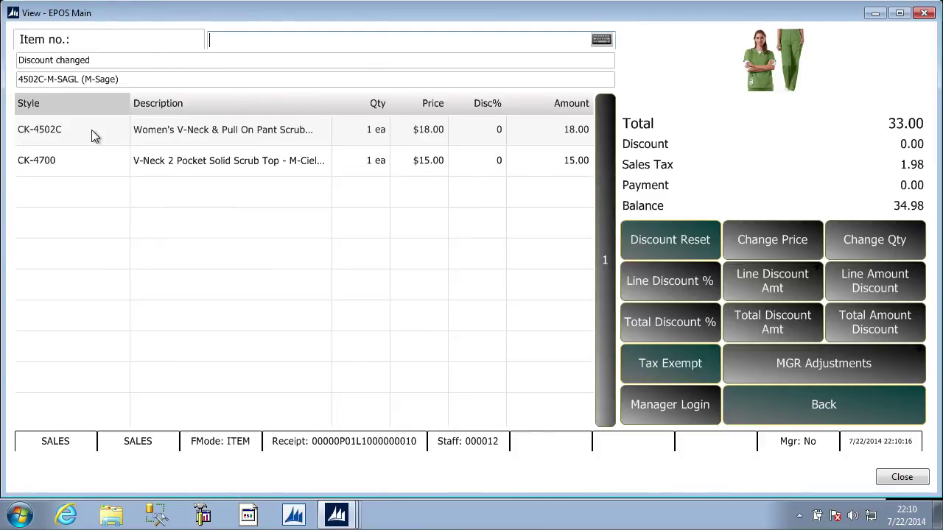
click(689, 286)
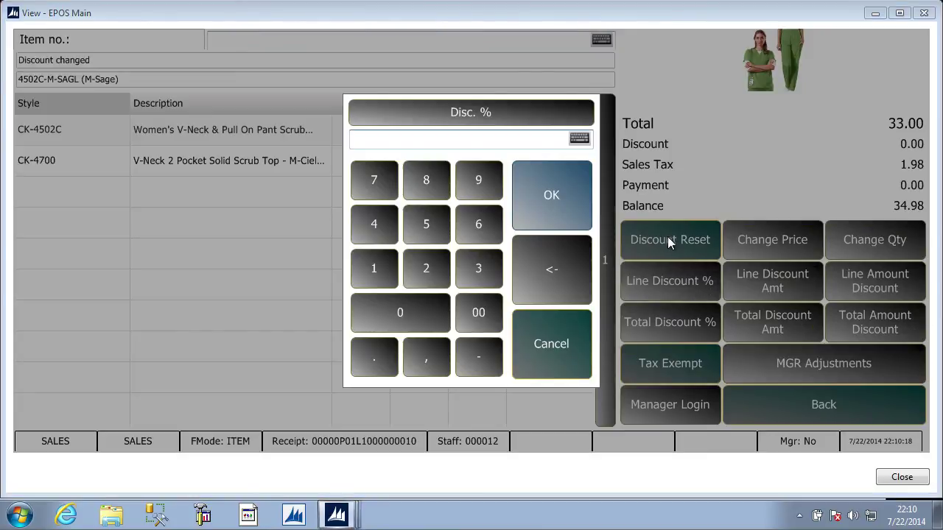
Enter a 10% line discount for CK-4502C and acknowledge the 'No discount is allowed' refusal.
text(10)
key(Return)
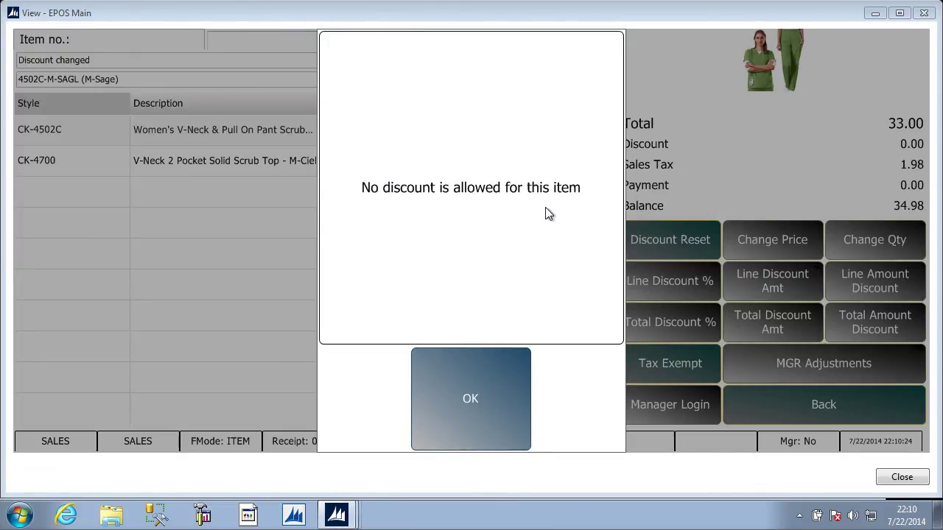
click(473, 406)
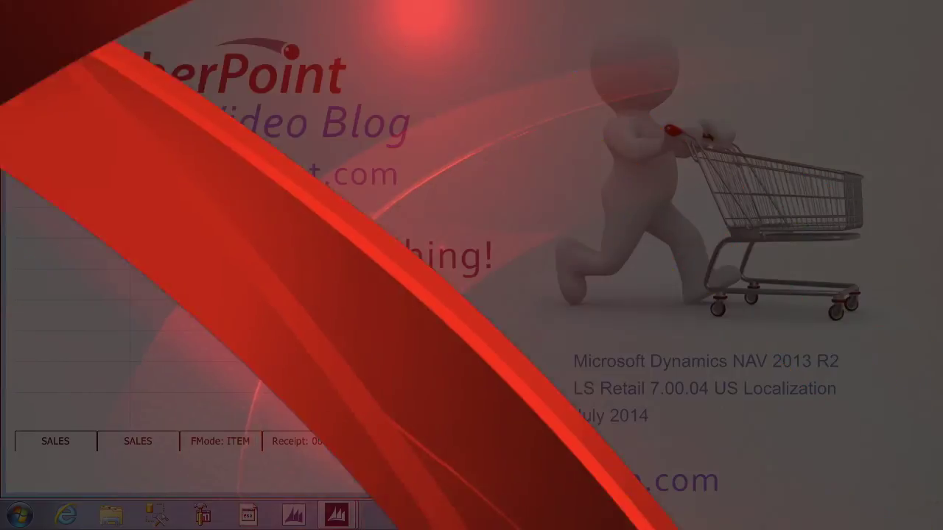